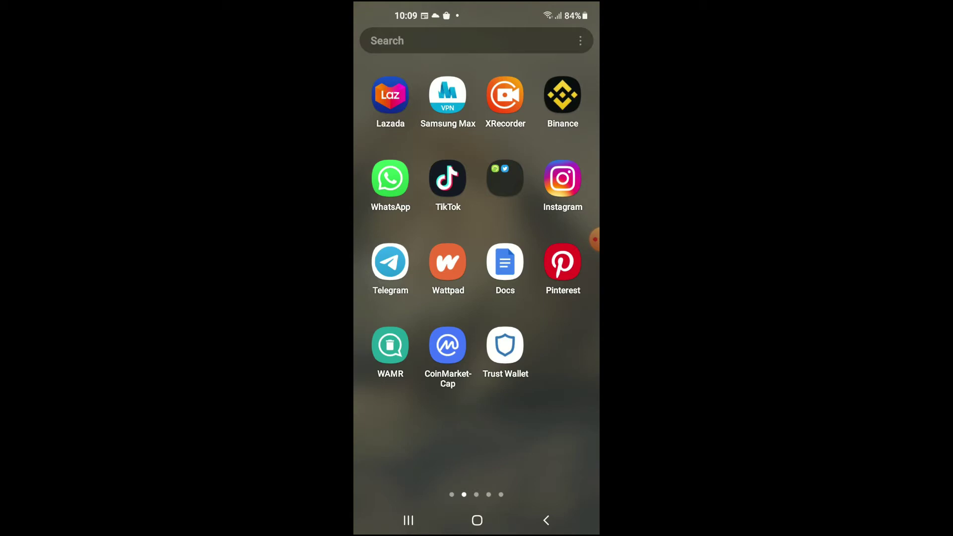
Step: Open Trust Wallet and view the Ethereum wallet with its 0 ETH balance
{"action": "left_click", "coordinate": [506, 345]}
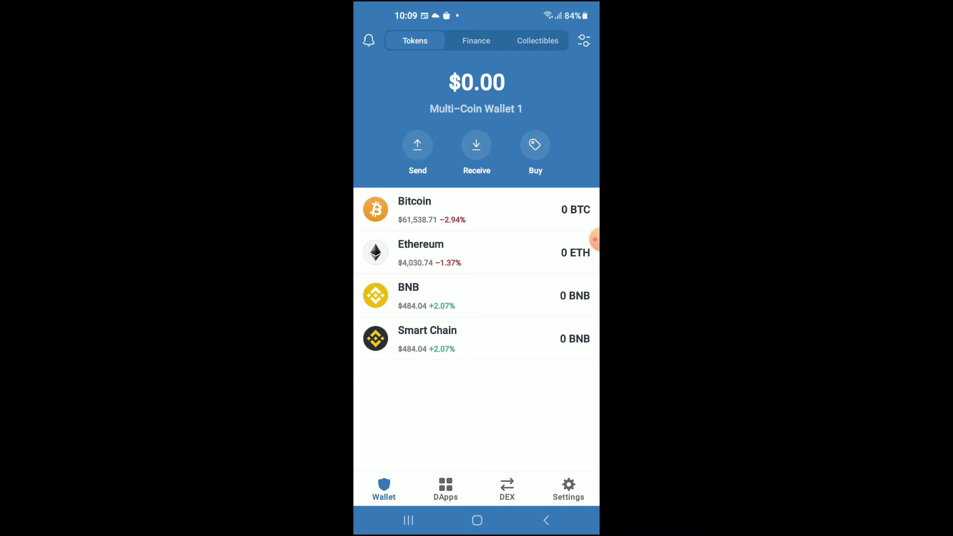
{"action": "left_click", "coordinate": [595, 239]}
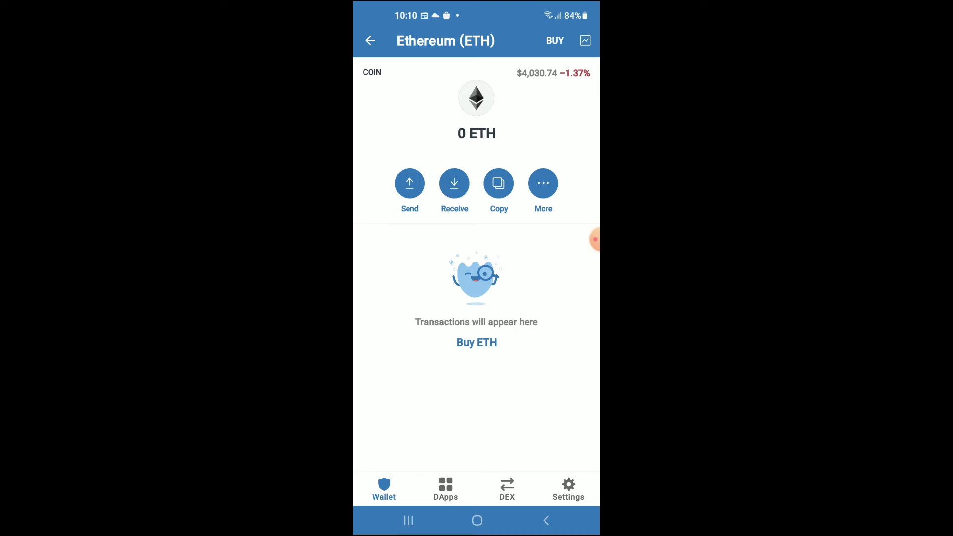
Step: Copy the Kawakami (xKAWA) Ethereum contract address from CoinMarketCap
{"action": "left_click", "coordinate": [409, 520]}
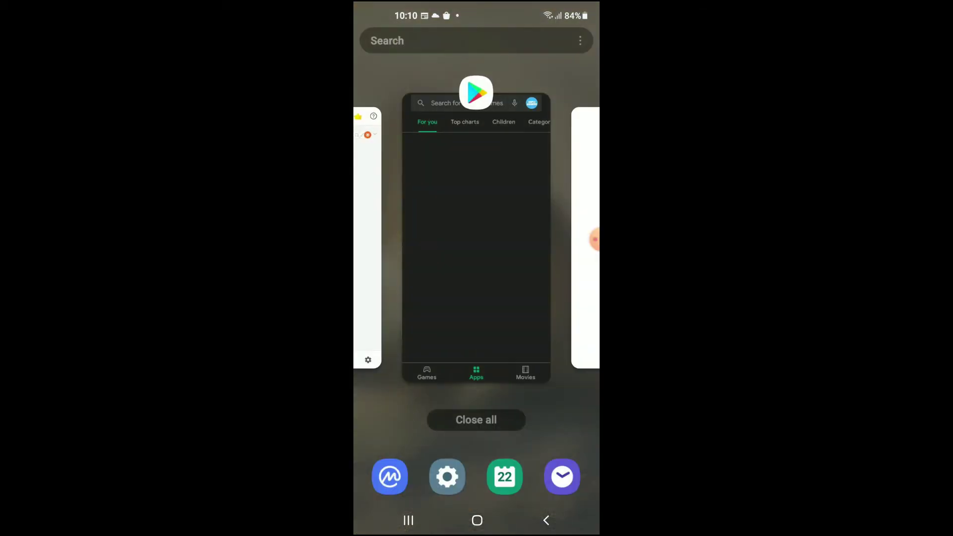
{"action": "left_click_drag", "start_coordinate": [417, 239], "coordinate": [566, 238]}
{"action": "left_click", "coordinate": [476, 238]}
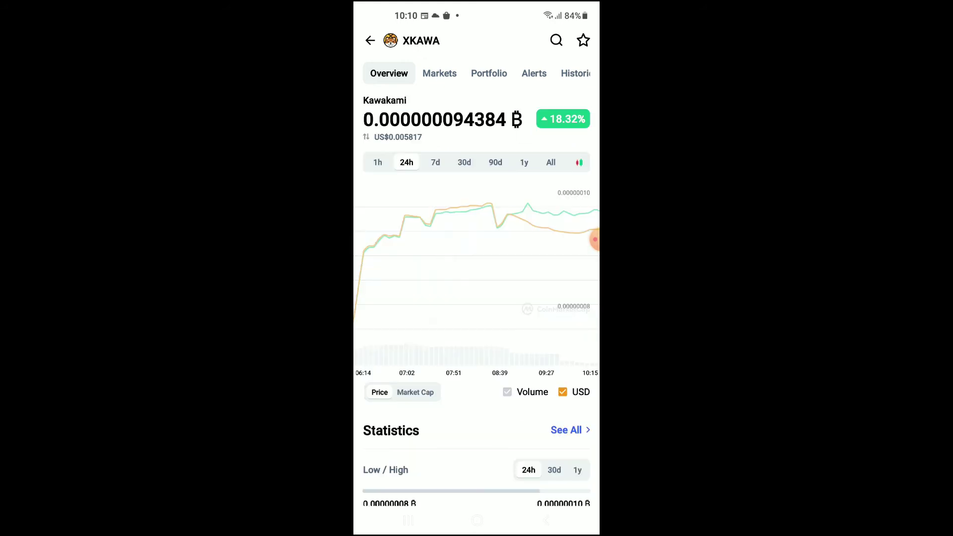
{"action": "scroll", "coordinate": [477, 298], "scroll_direction": "down", "scroll_amount": 6}
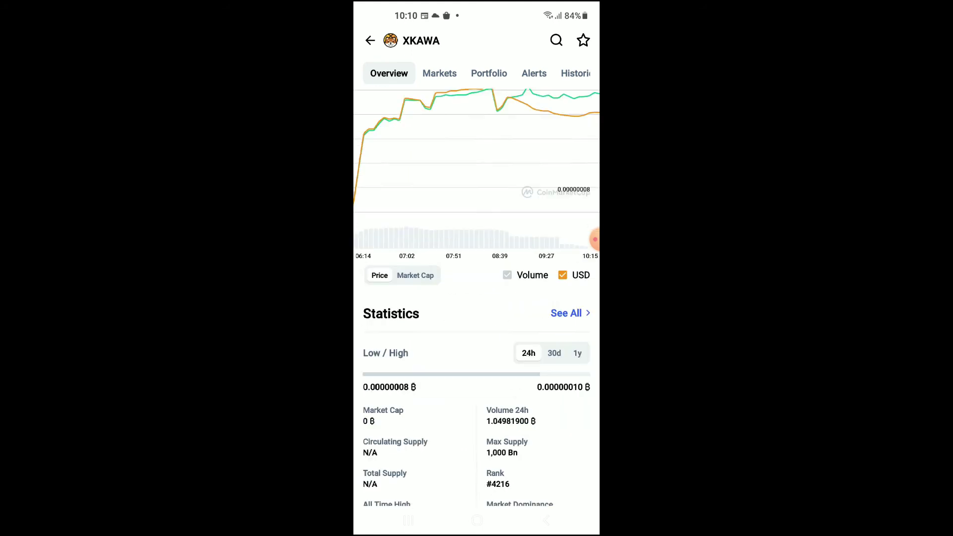
{"action": "scroll", "coordinate": [595, 241], "scroll_direction": "down", "scroll_amount": 1}
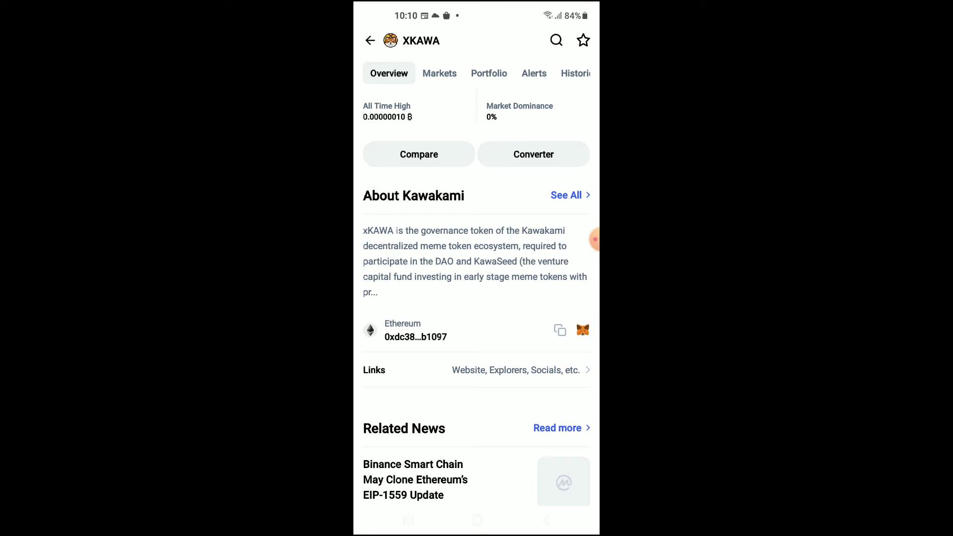
{"action": "left_click", "coordinate": [560, 330]}
Step: Return to Trust Wallet and launch Uniswap from the DApps browser
{"action": "left_click", "coordinate": [408, 520]}
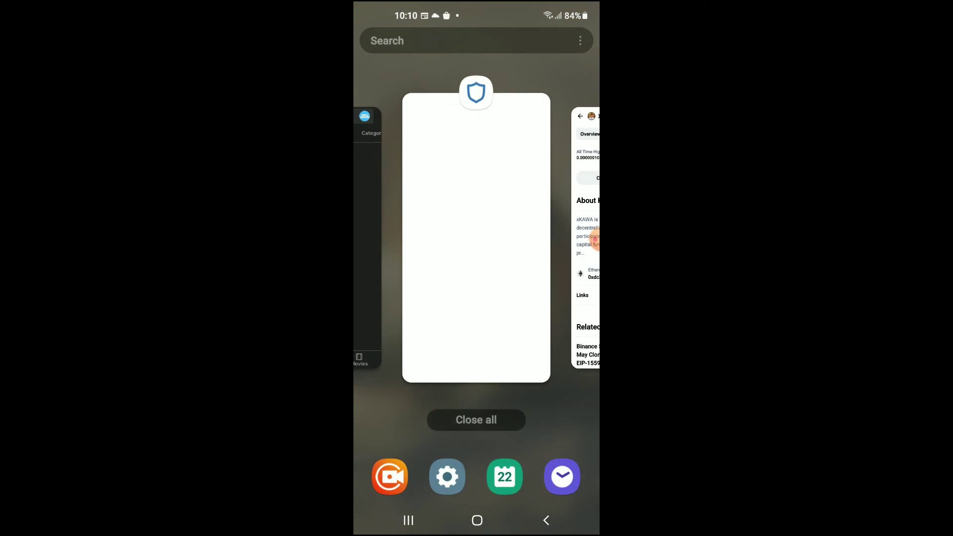
{"action": "left_click", "coordinate": [476, 238]}
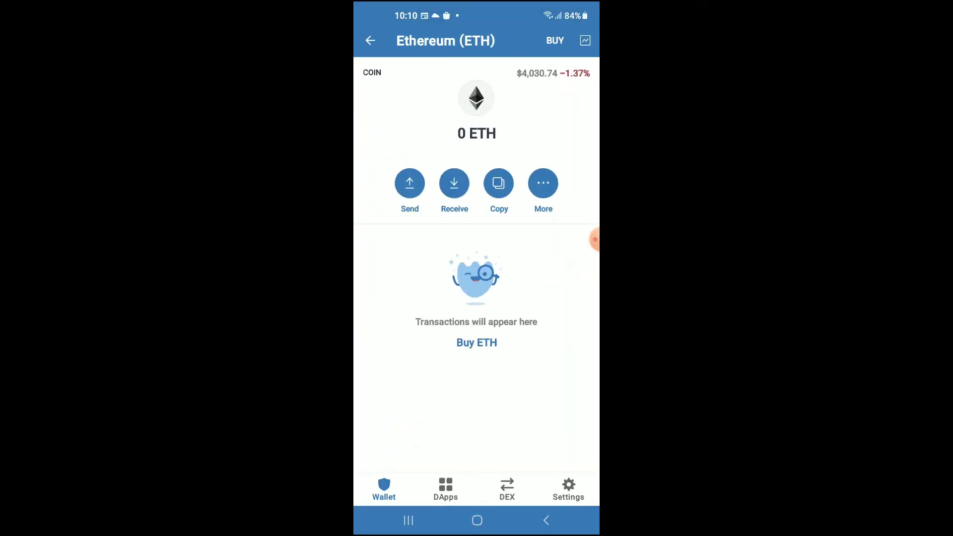
{"action": "left_click", "coordinate": [446, 489]}
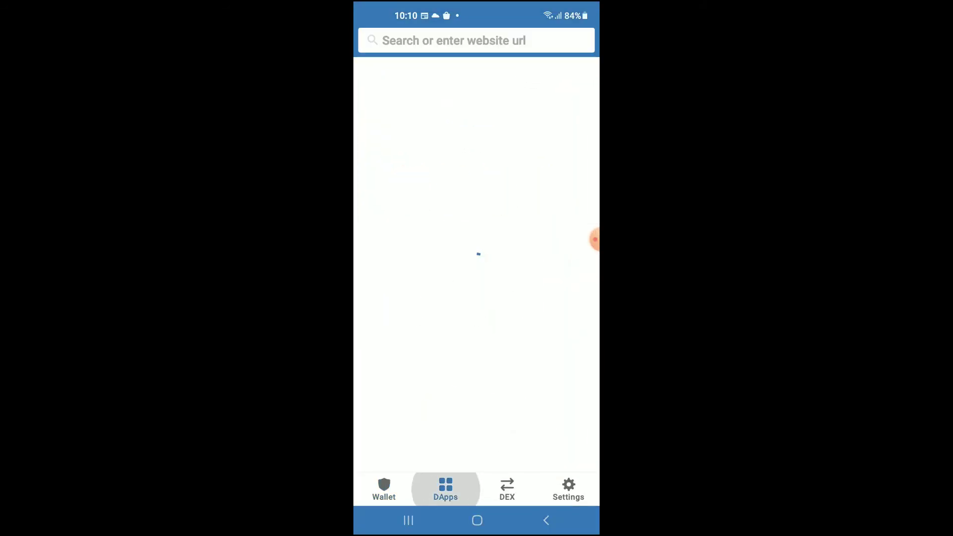
{"action": "scroll", "coordinate": [477, 265], "scroll_direction": "down", "scroll_amount": 5}
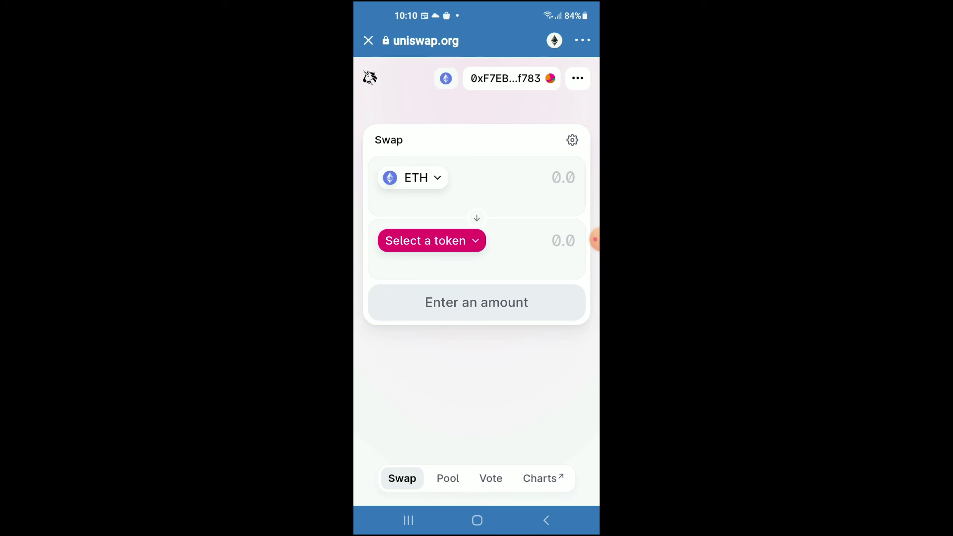
Step: Import xKAWA by its pasted contract address as Uniswap's output token
{"action": "left_click", "coordinate": [432, 240]}
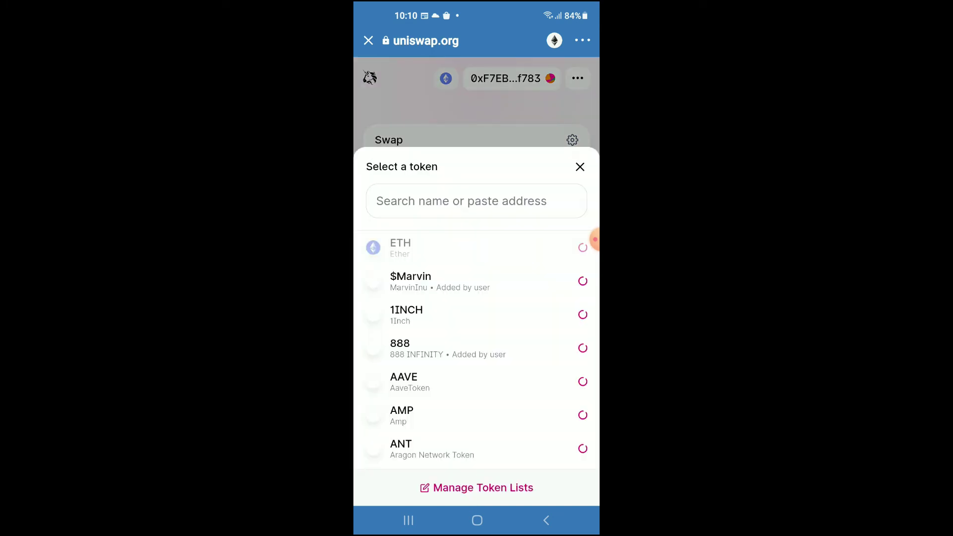
{"action": "left_click", "coordinate": [477, 201]}
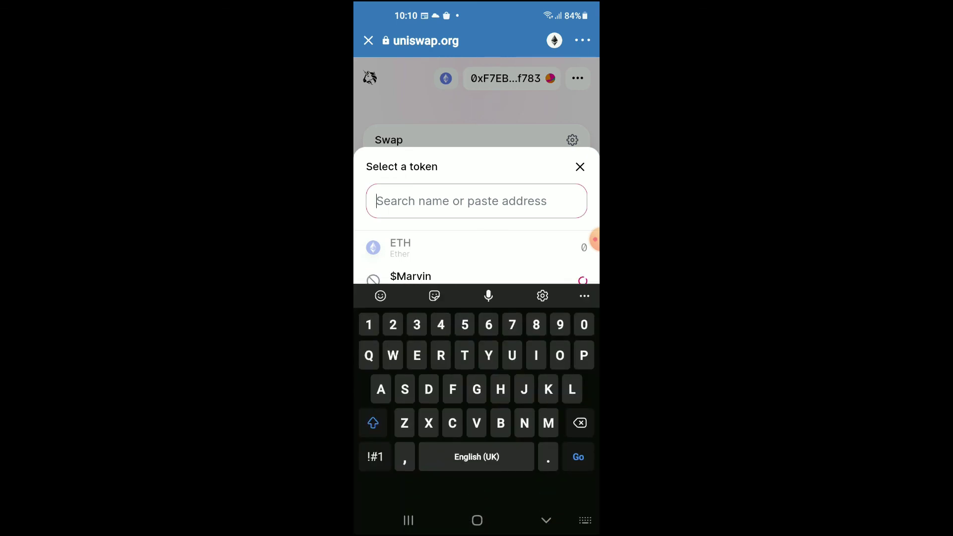
{"action": "key", "text": "ctrl+v"}
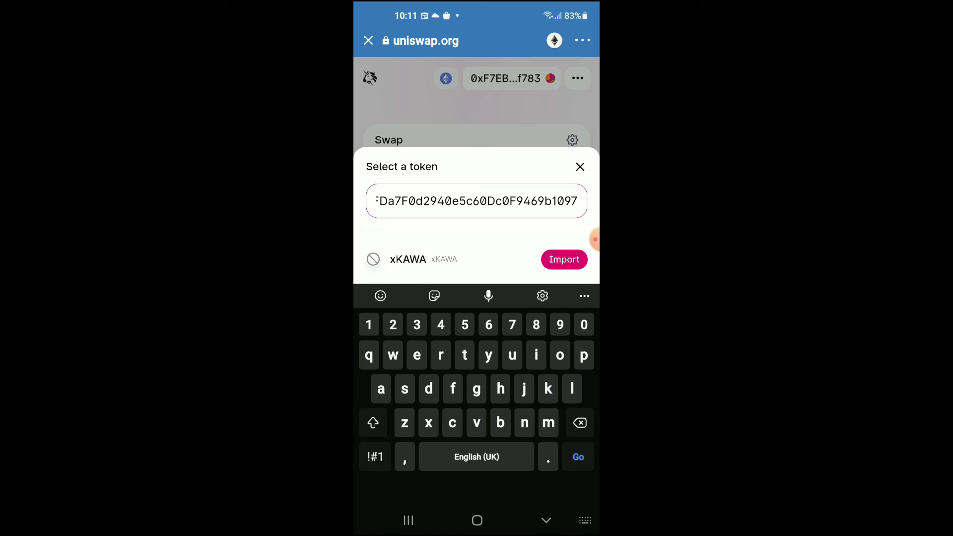
{"action": "left_click", "coordinate": [564, 260]}
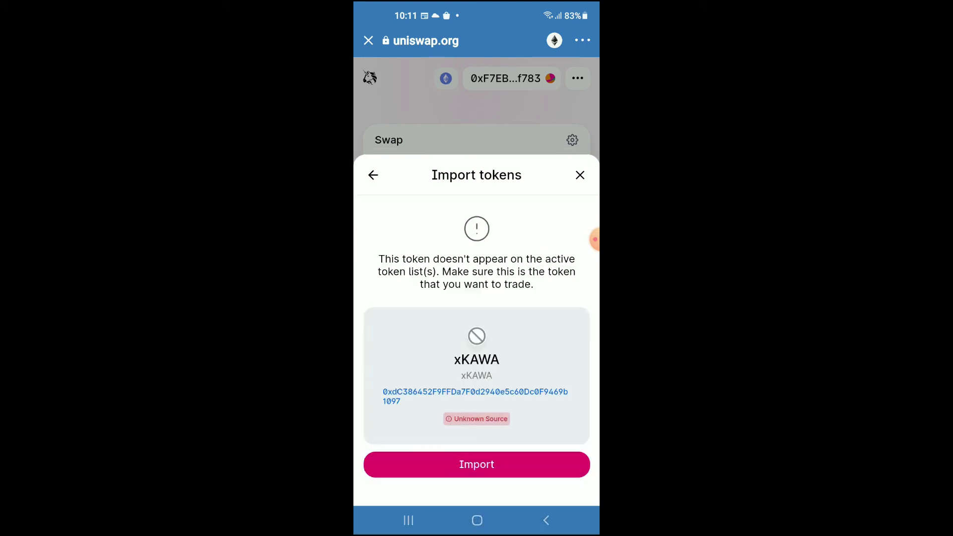
{"action": "left_click", "coordinate": [477, 464]}
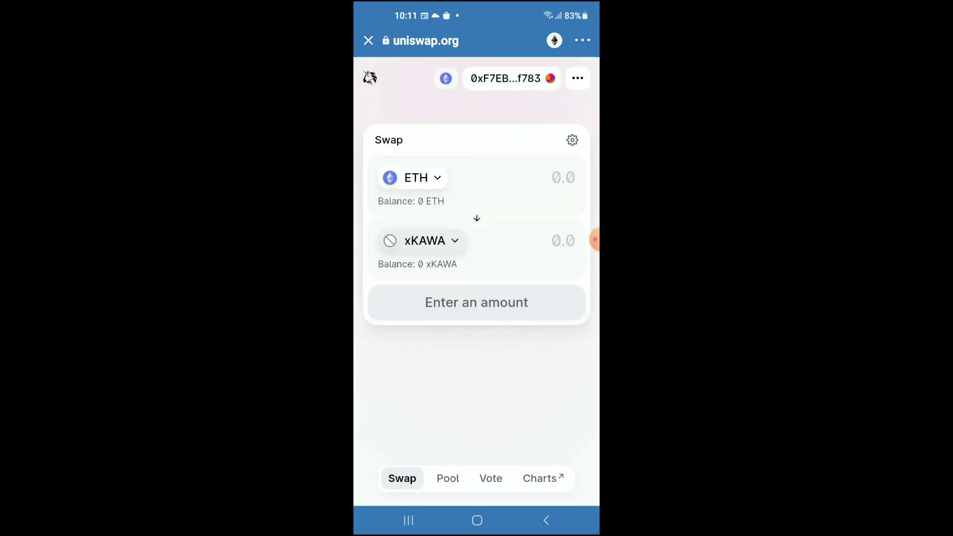